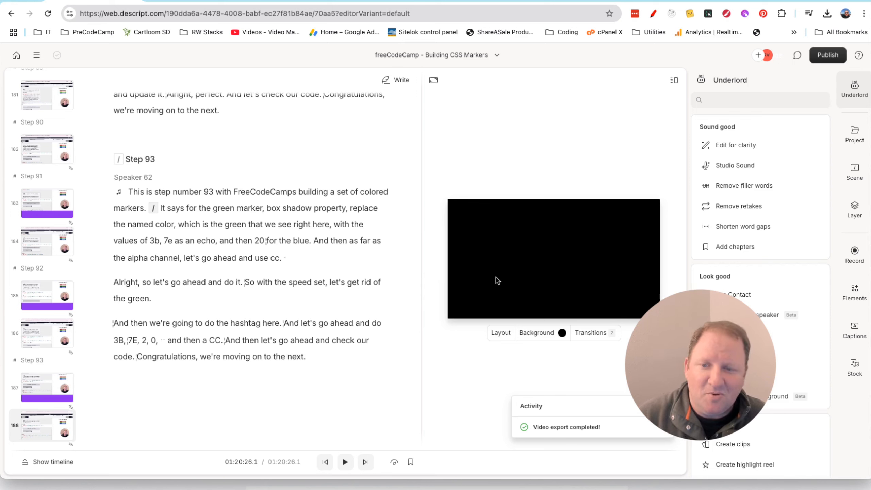
Show the project's files and add a marker named Step 94 after the last line of the Step 93 script
left_click(857, 138)
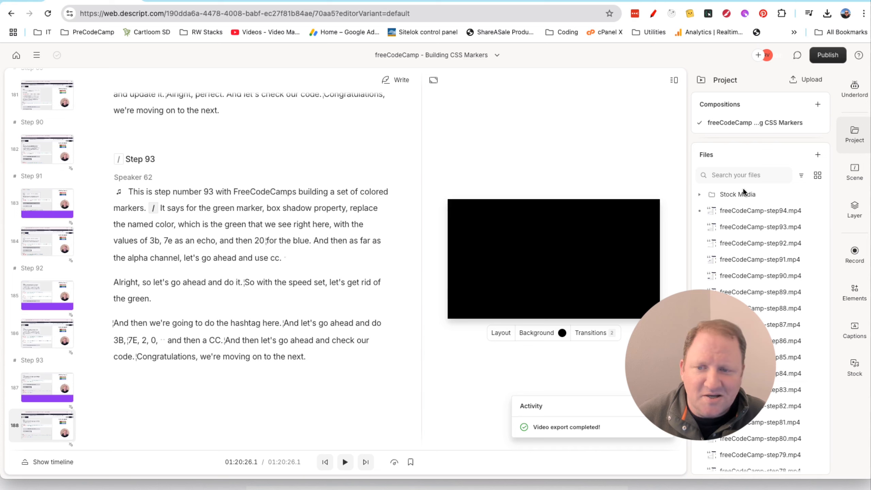
scroll(757, 266, "up", 1)
mouse_move(712, 239)
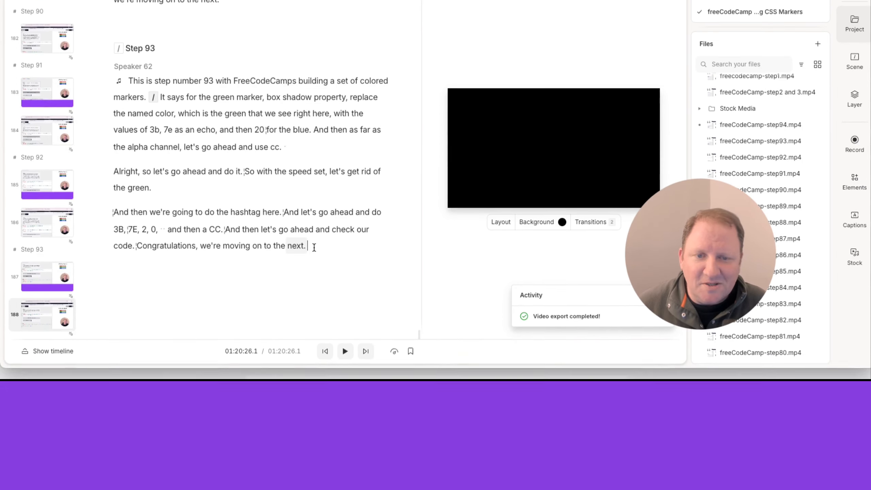
key("Return")
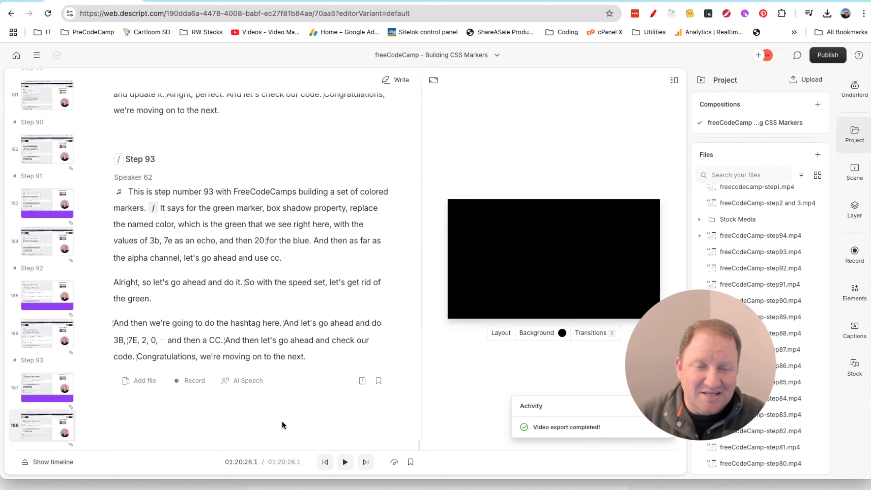
key("m")
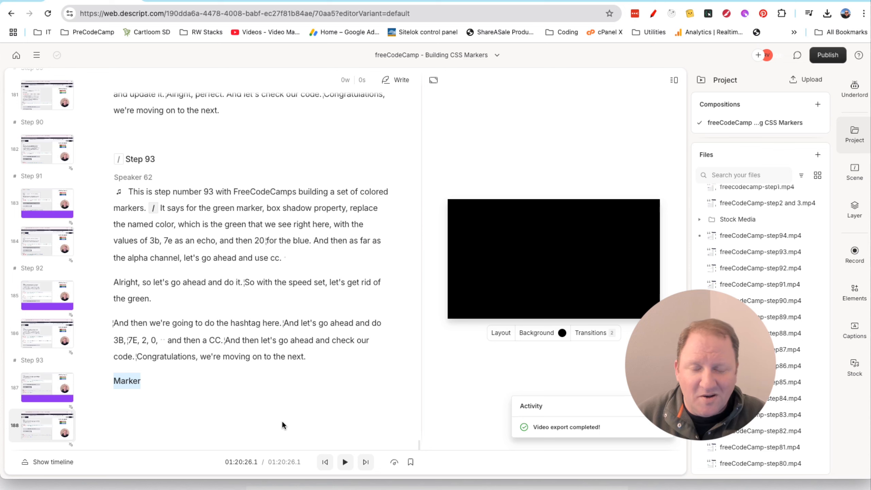
type("S")
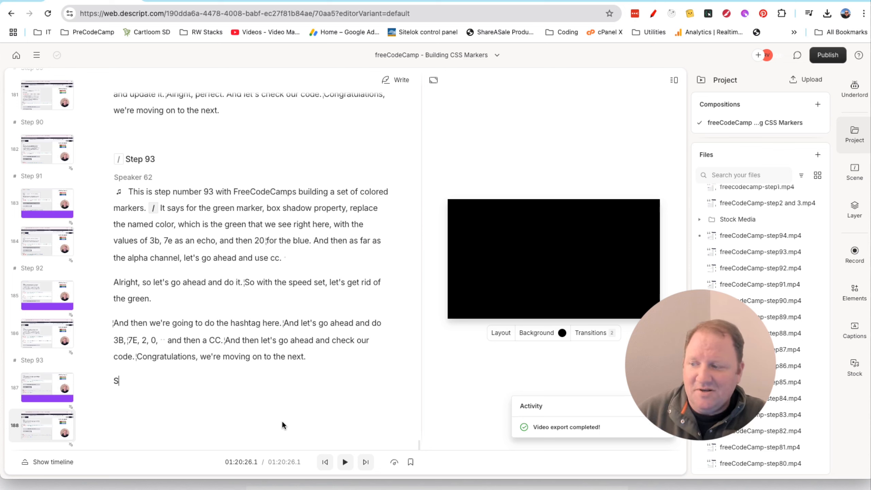
type("tep 94")
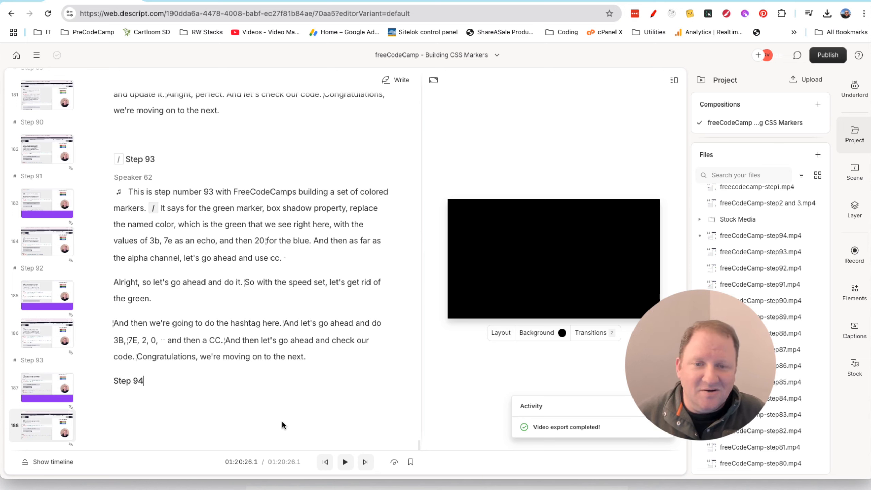
key("Return")
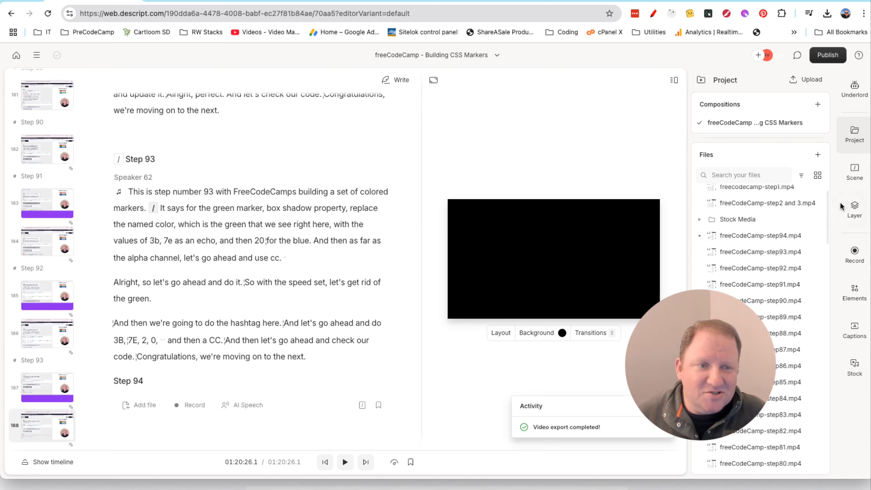
Insert freeCodeCamp-step94.mp4 into the script below the Step 94 marker and review its transcript
left_click_drag(749, 239, 222, 400)
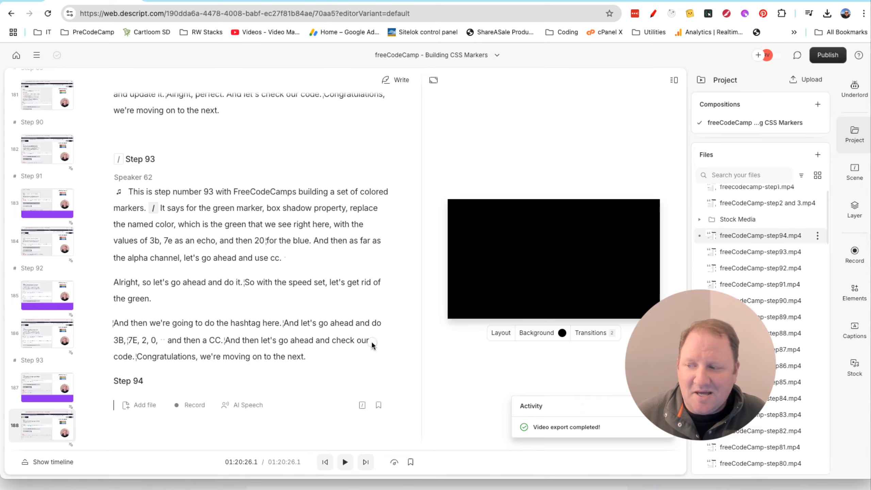
mouse_move(222, 308)
left_mouse_down()
mouse_move(217, 315)
mouse_move(216, 298)
left_mouse_up()
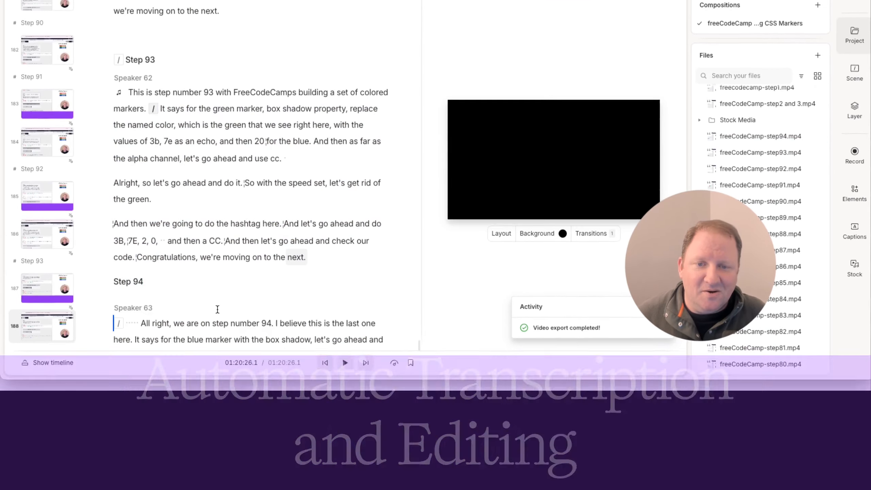
scroll(218, 409, "down", 4)
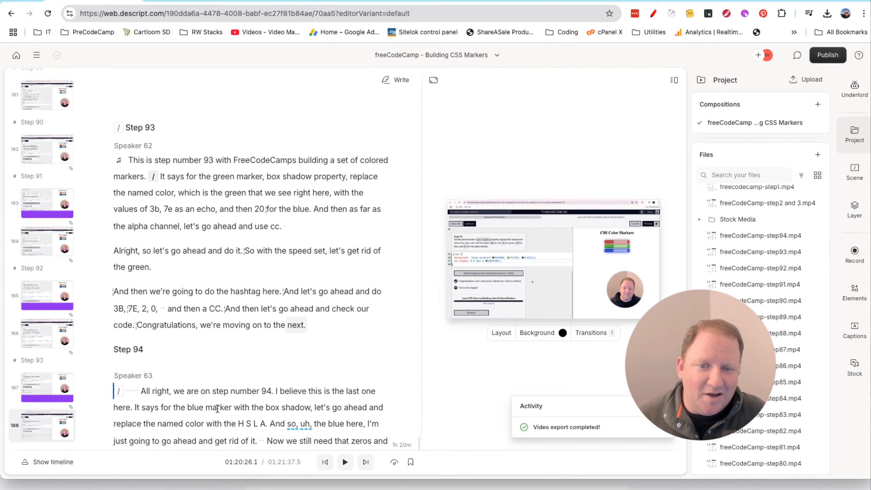
scroll(217, 408, "down", 2)
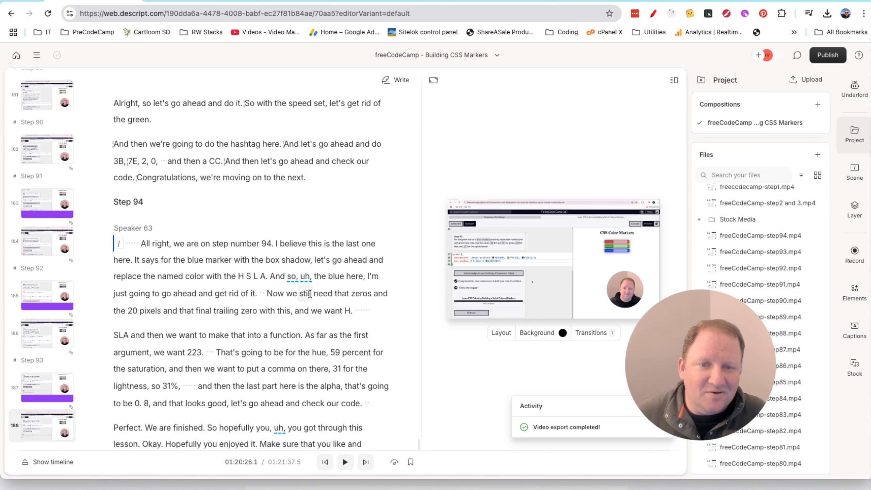
scroll(309, 338, "down", 1)
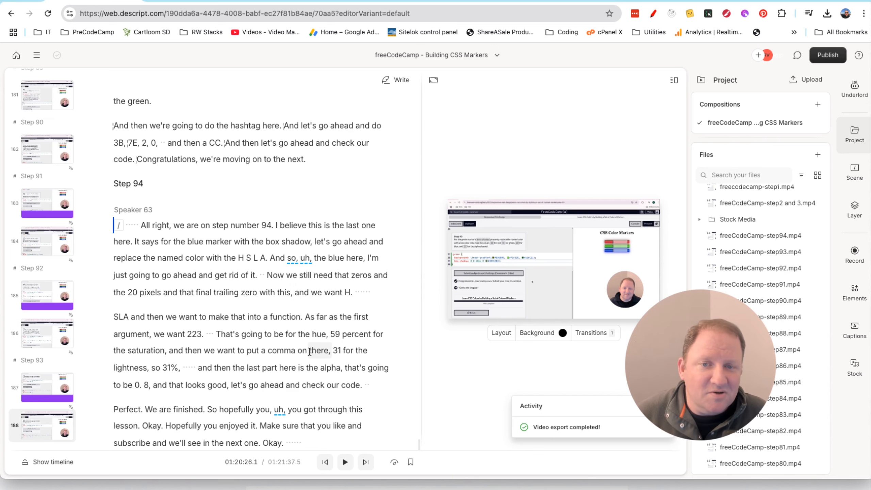
scroll(310, 352, "down", 1)
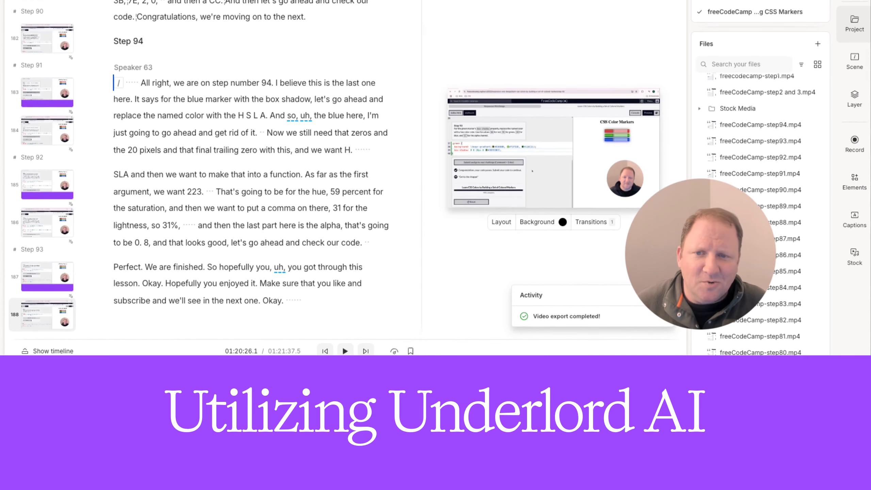
Apply Underlord's Studio Sound to the newly added Step 94 clip
left_click(850, 85)
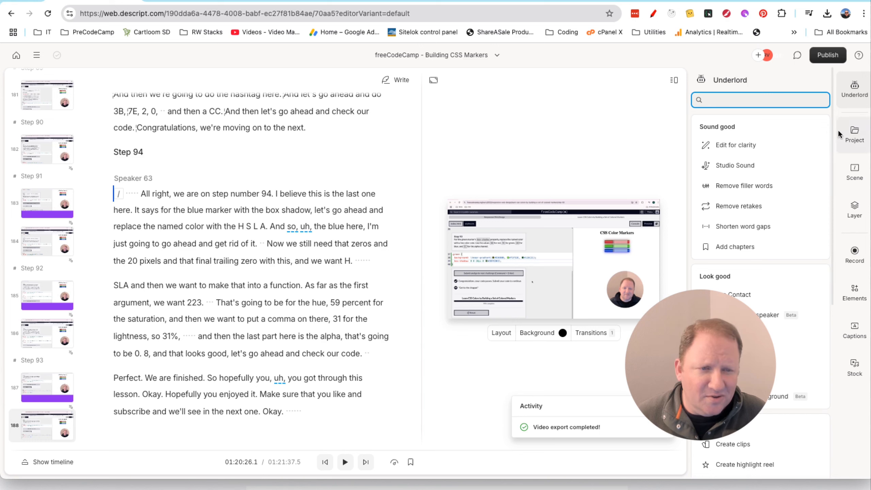
scroll(748, 161, "down", 1)
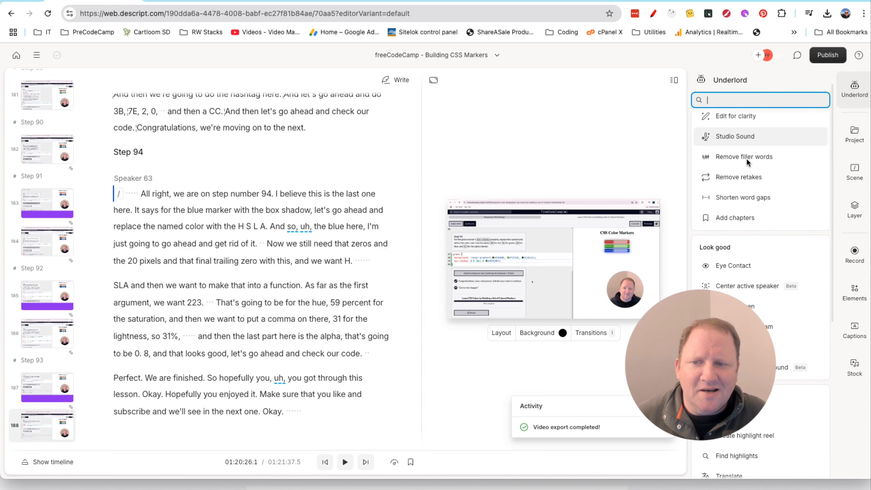
mouse_move(750, 160)
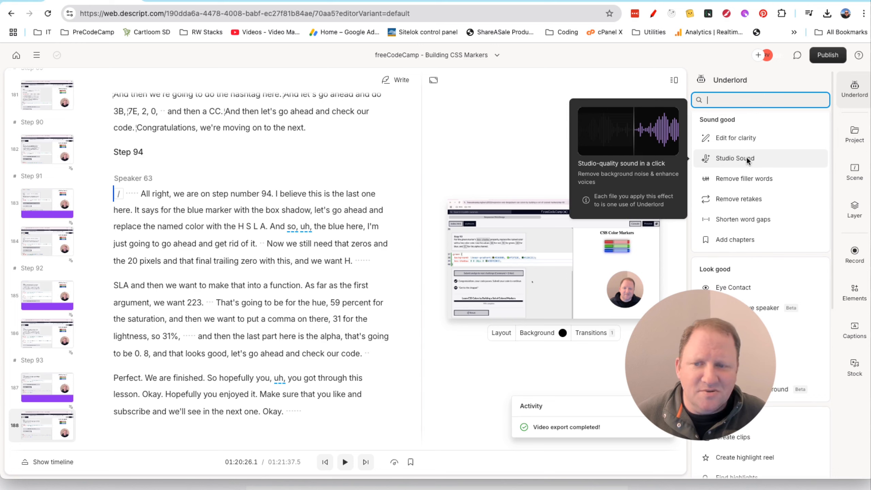
left_click(747, 157)
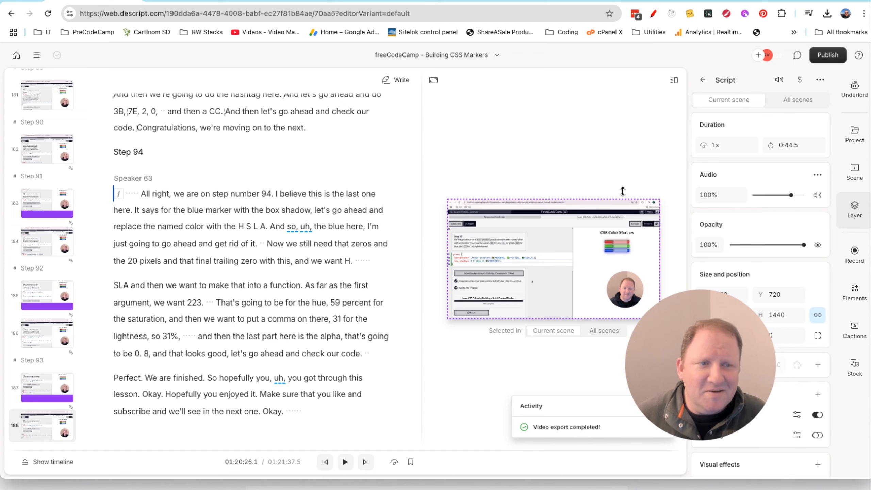
Find all filler words with Underlord and delete every one of them from the script
left_click(859, 88)
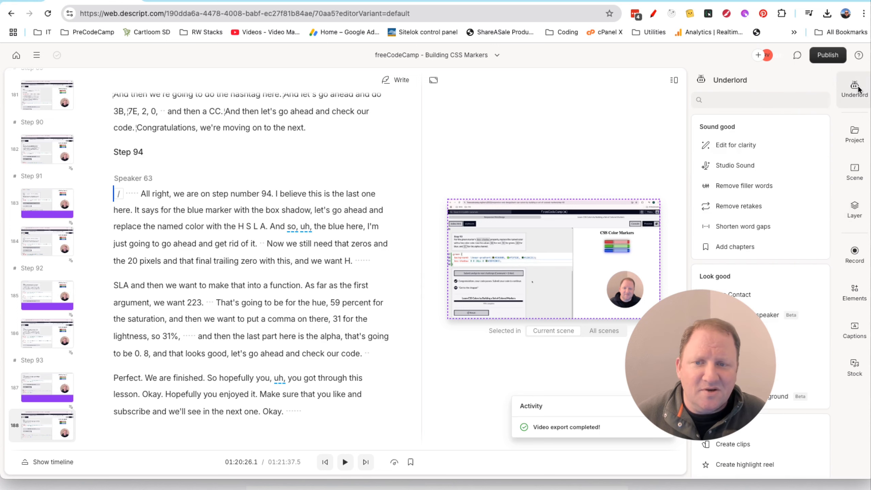
scroll(750, 189, "down", 2)
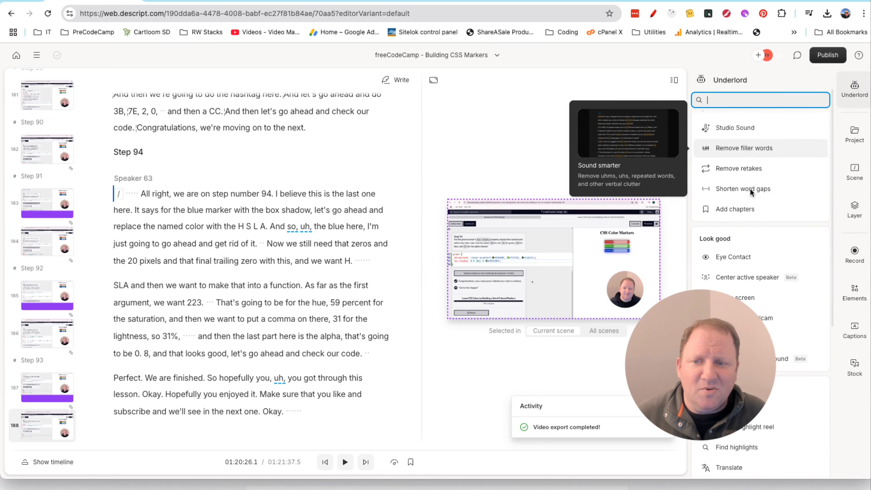
left_click(765, 148)
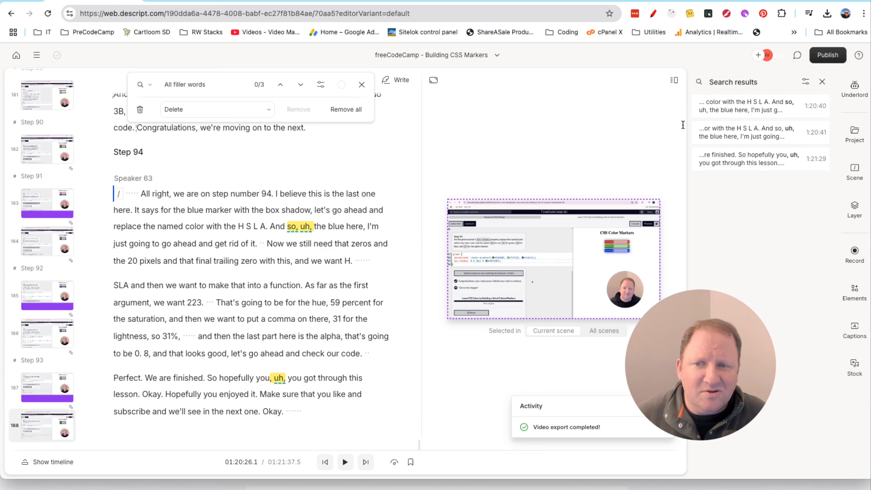
mouse_move(752, 102)
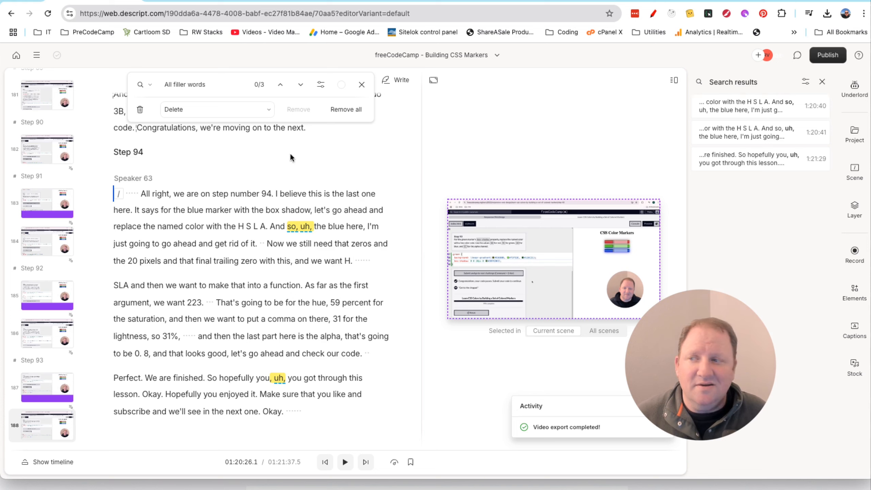
left_click(349, 109)
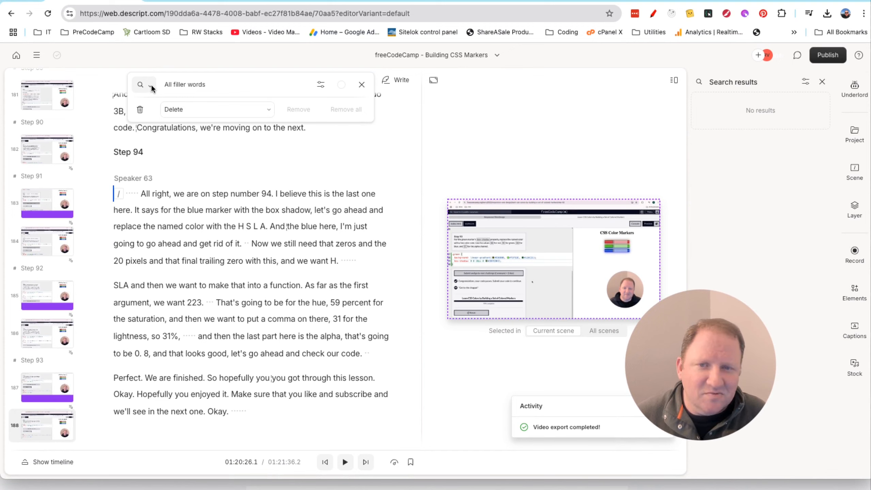
Shorten all word gaps of more than 1 s to 0.01 seconds
left_click(150, 85)
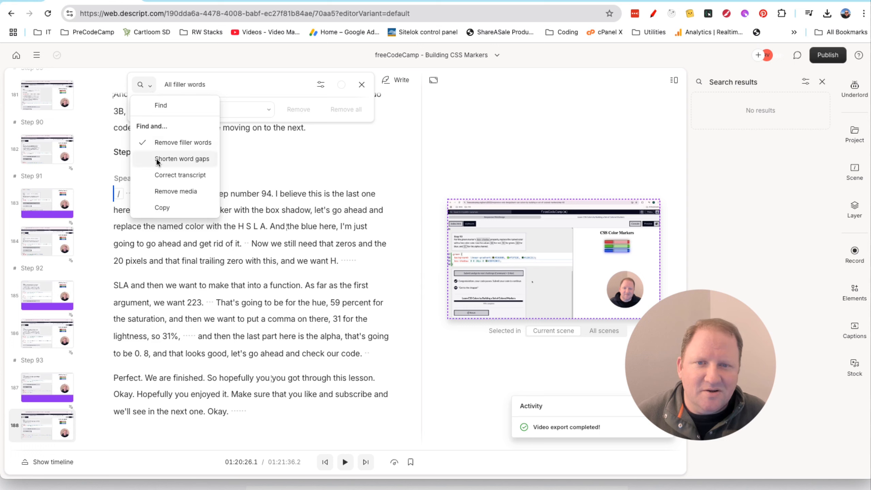
left_click(156, 159)
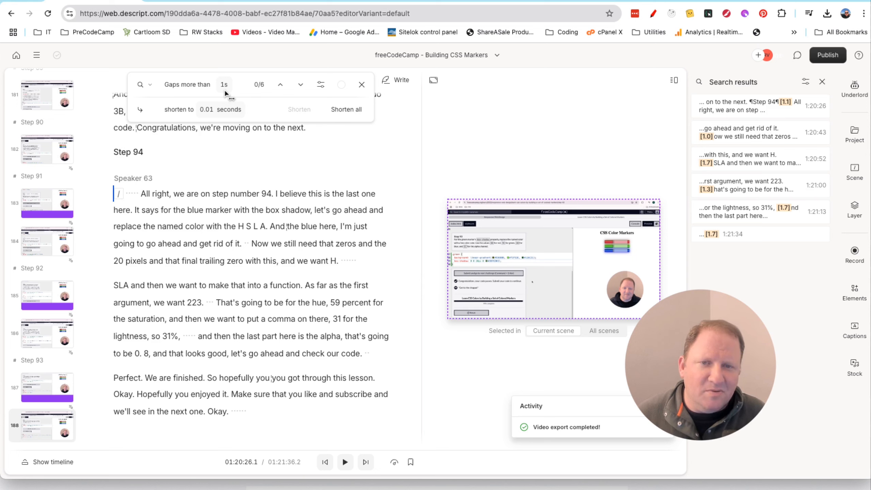
left_click(349, 110)
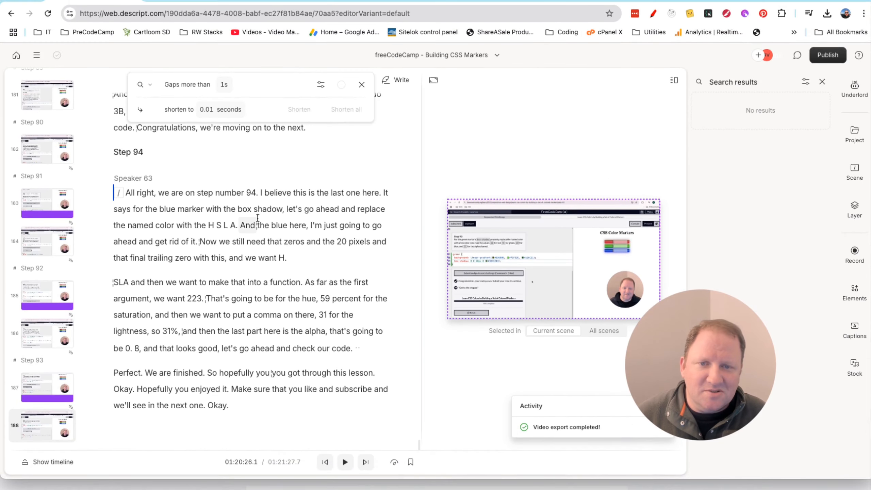
Insert a scene break in the Step 94 script just before "I believe this is the last one here."
mouse_move(258, 217)
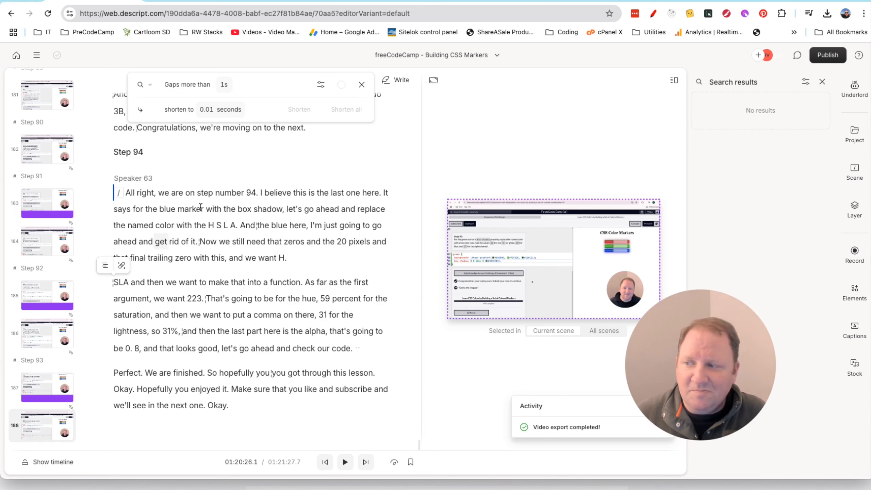
left_click(260, 195)
key("slash")
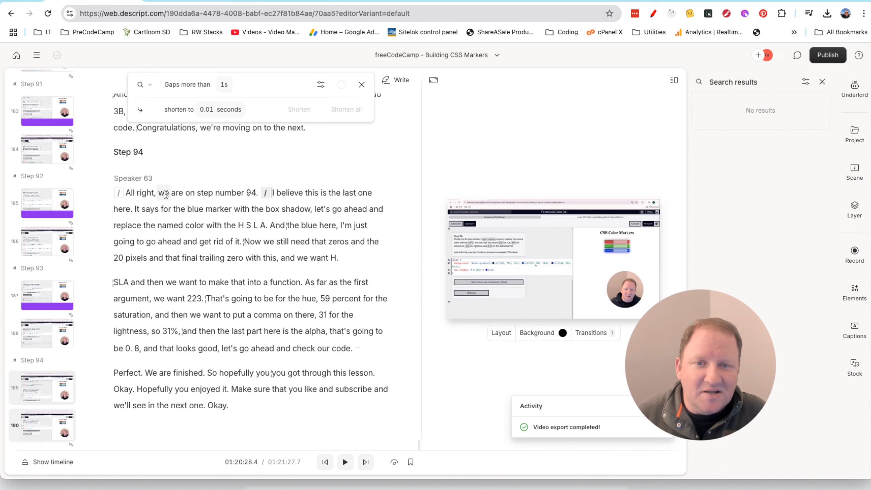
Apply the Marker Driven layout from the Landscape Videos pack to the opening scene of Step 94
left_click(165, 194)
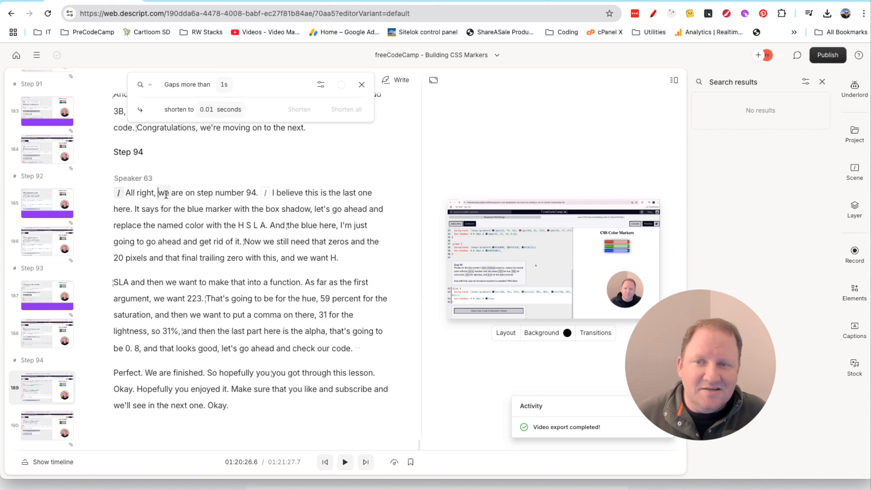
left_click(855, 171)
left_click(813, 131)
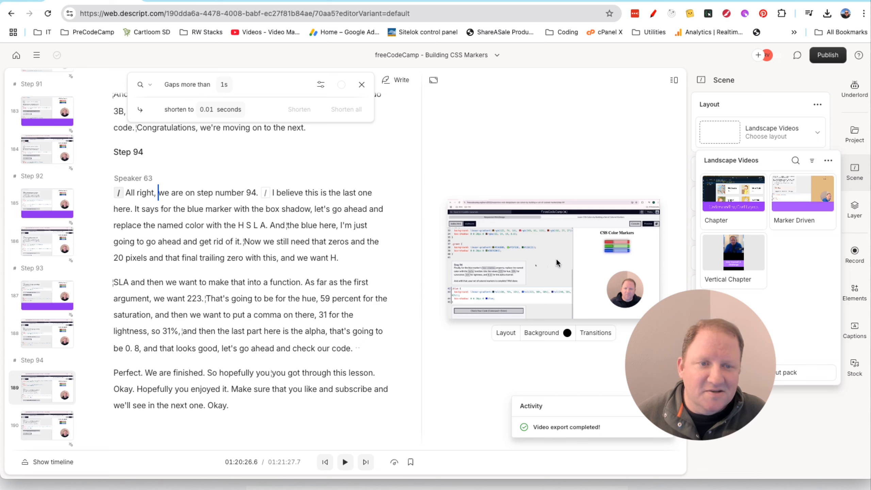
left_click(786, 197)
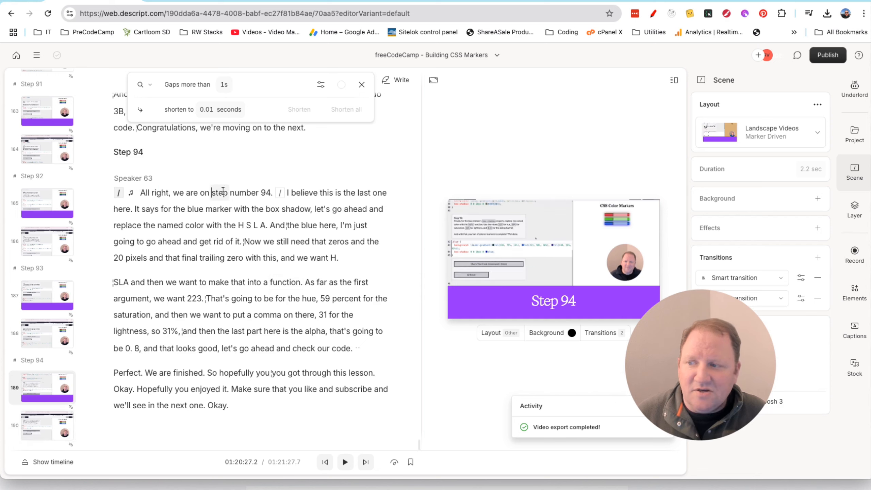
Play back the opening scene of Step 94 to check its title layout, and expand the timeline
left_click(203, 193)
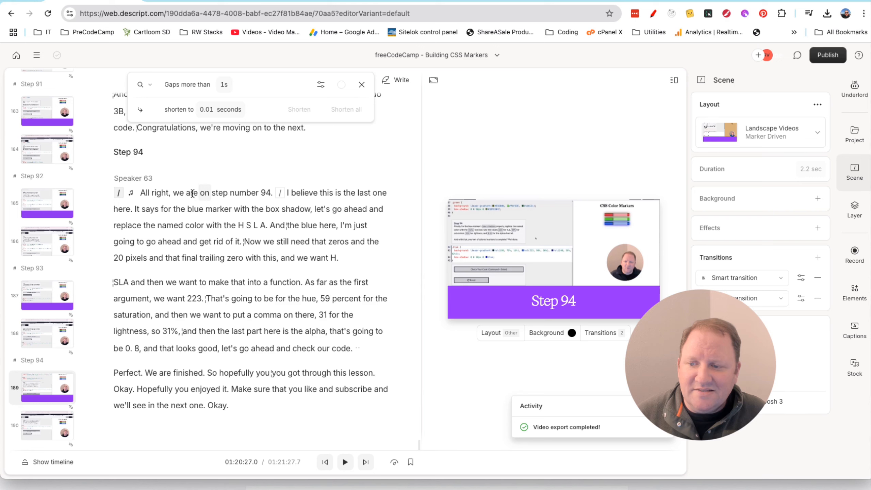
left_click(165, 194)
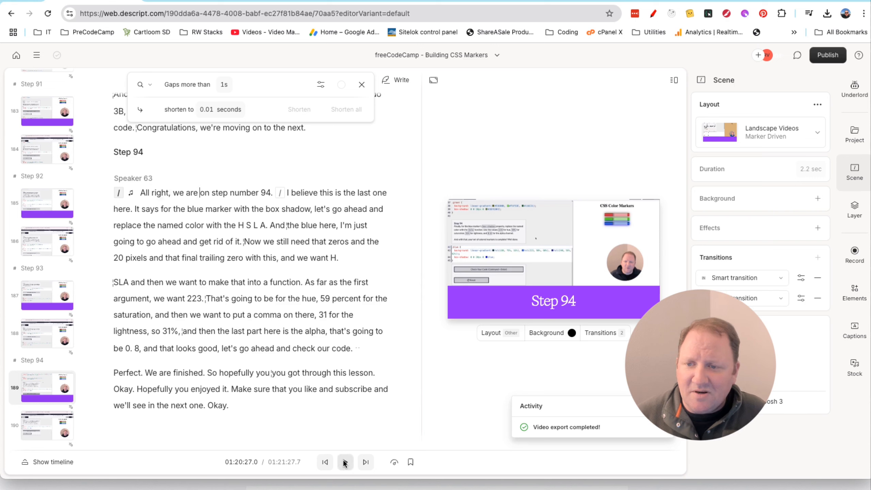
left_click(48, 388)
left_click(346, 462)
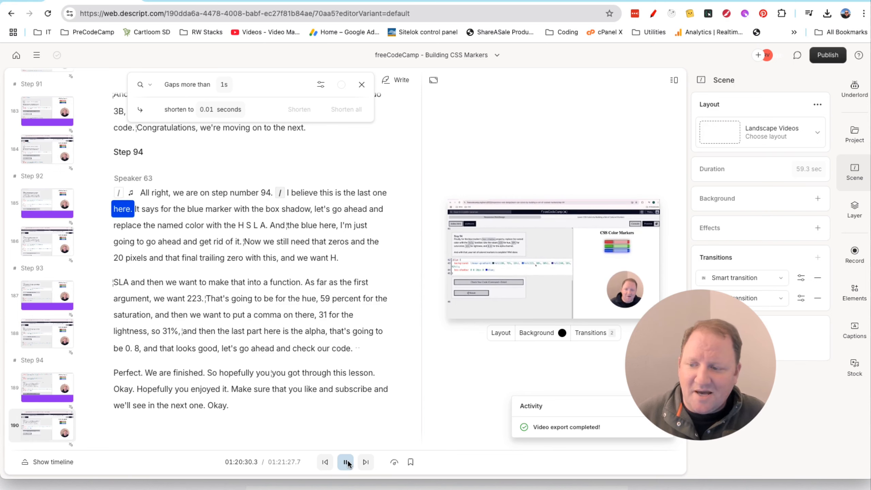
left_click(348, 463)
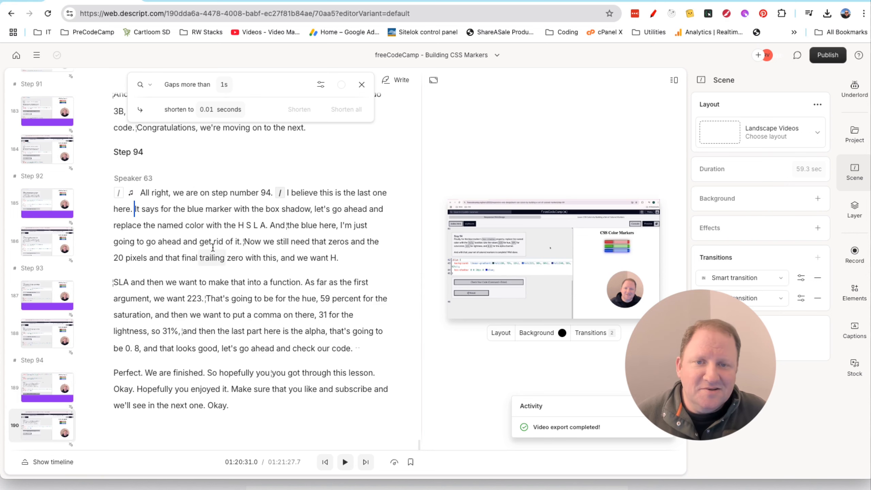
left_click_drag(286, 450, 288, 262)
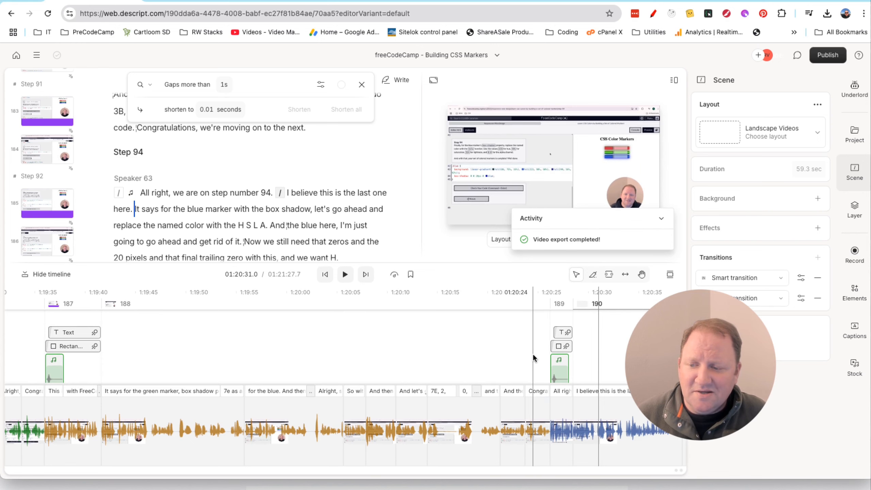
Examine the timeline closely around the cut from Step 93 into the opening scene of Step 94, including its title layers and sound effect
scroll(533, 355, "up", 5)
left_click(577, 346)
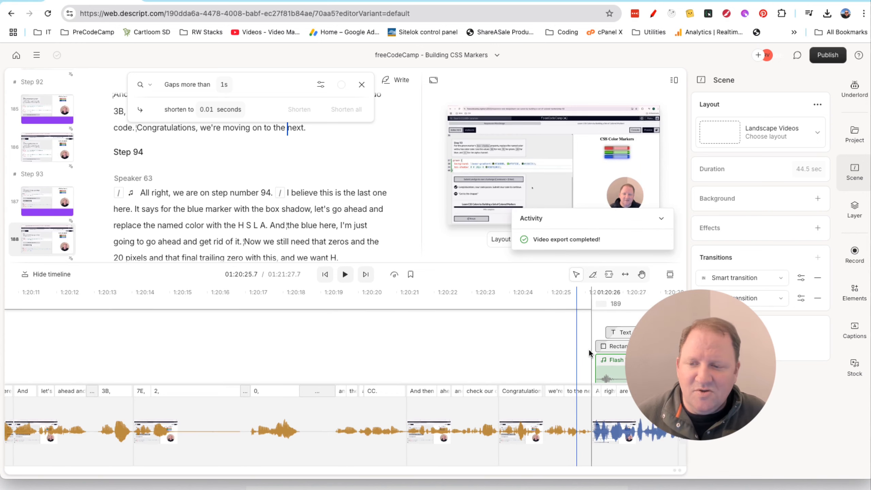
left_click(583, 340)
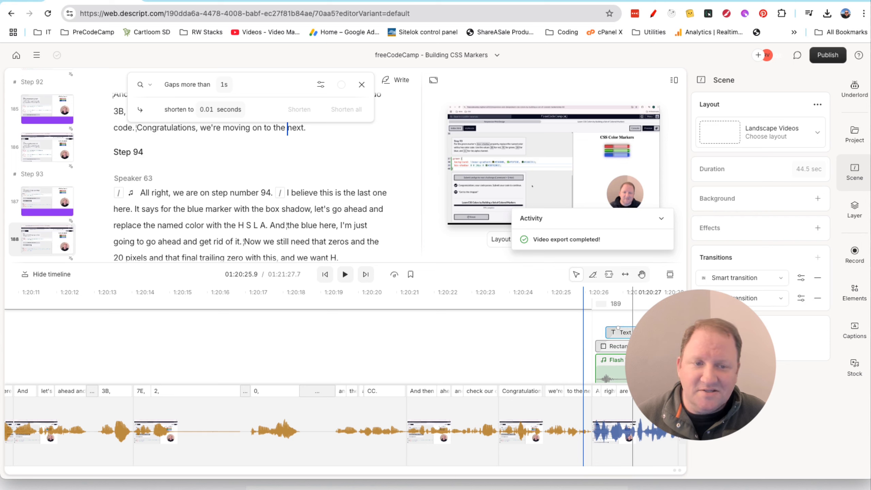
left_click(606, 332)
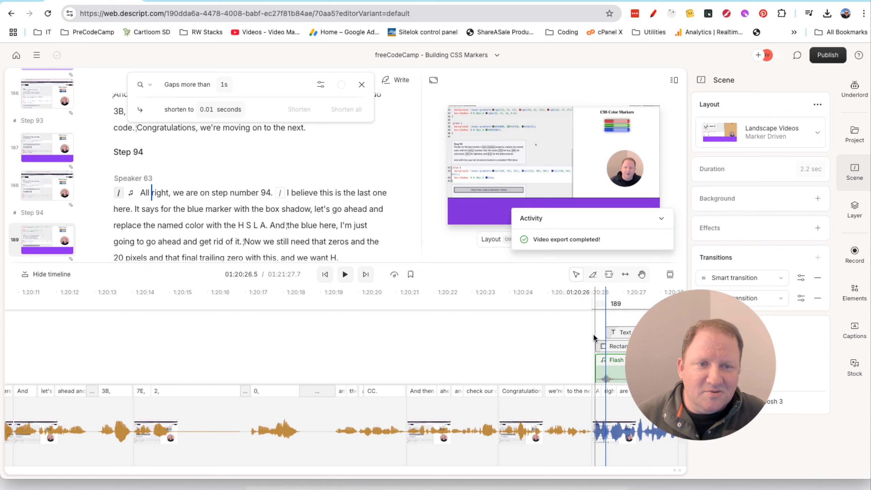
Collapse the export activity notice and look through the Step 94 script
left_click(662, 218)
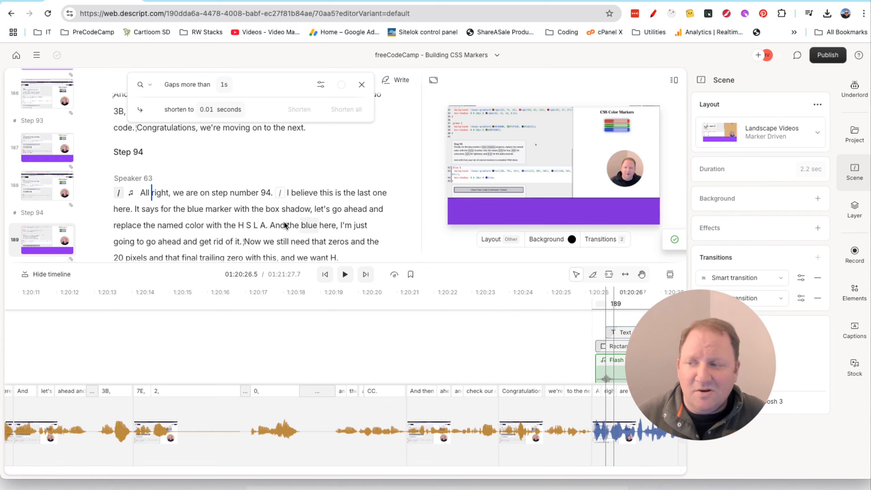
scroll(311, 201, "up", 3)
scroll(311, 201, "down", 4)
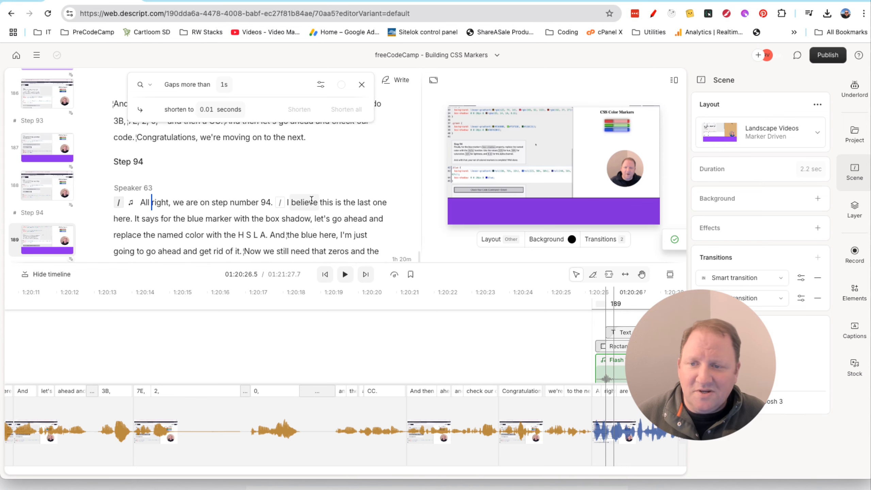
scroll(311, 201, "down", 2)
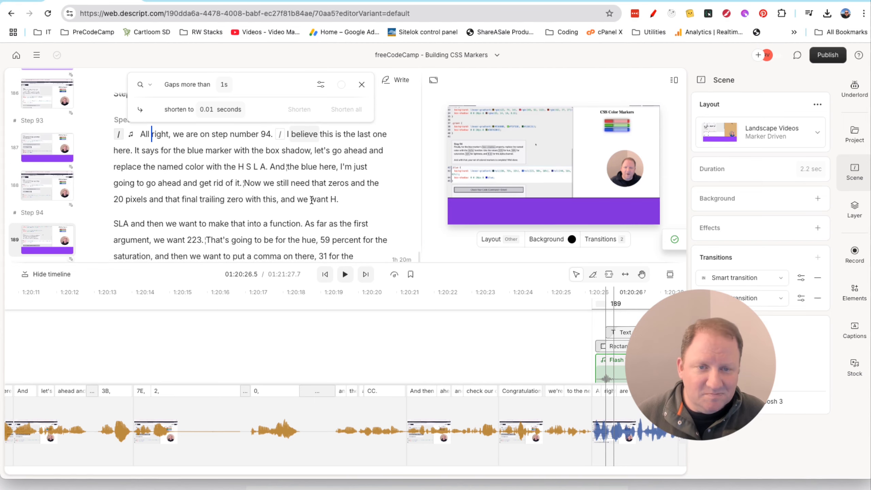